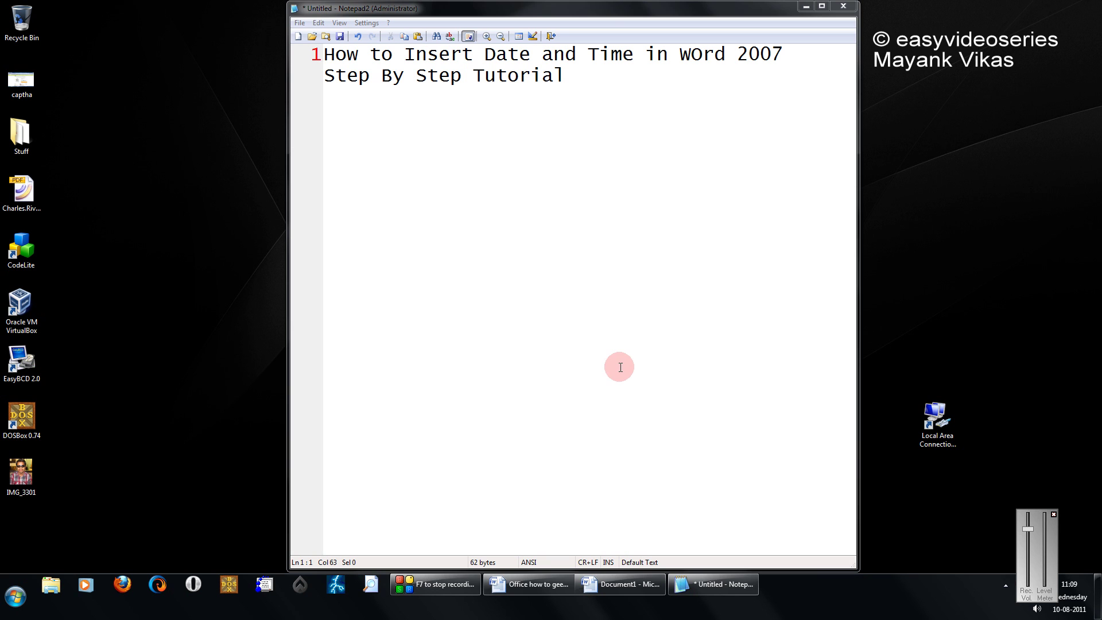
Step: Type the dates 10-08-2011 and 10th August 2011 on separate lines in Word
{"action": "left_click_drag", "start_coordinate": [405, 53], "coordinate": [633, 56]}
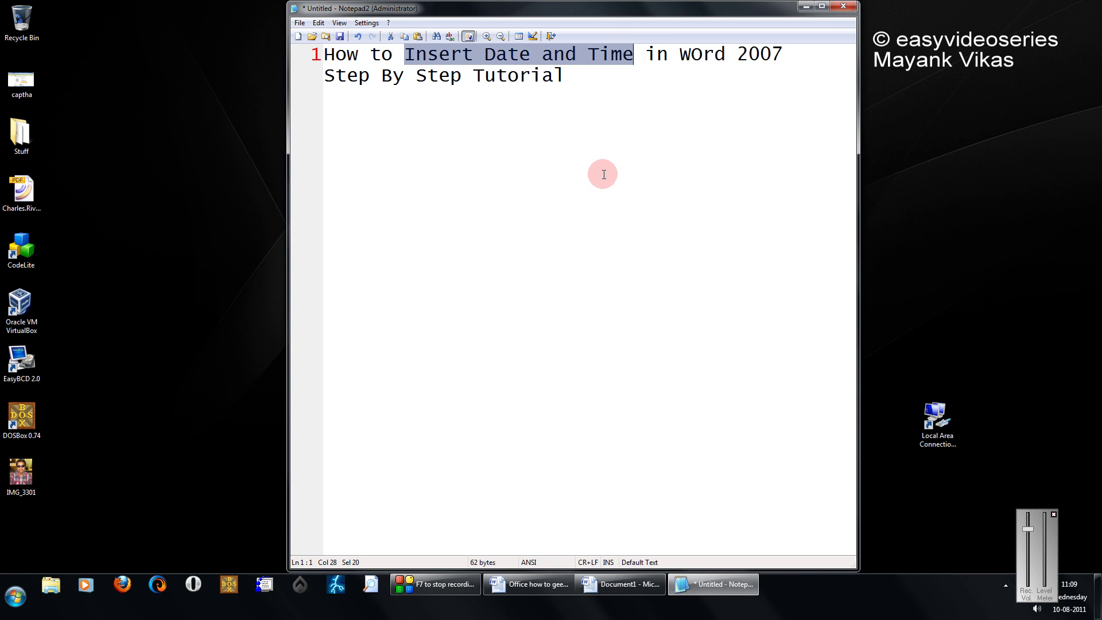
{"action": "left_click", "coordinate": [636, 575]}
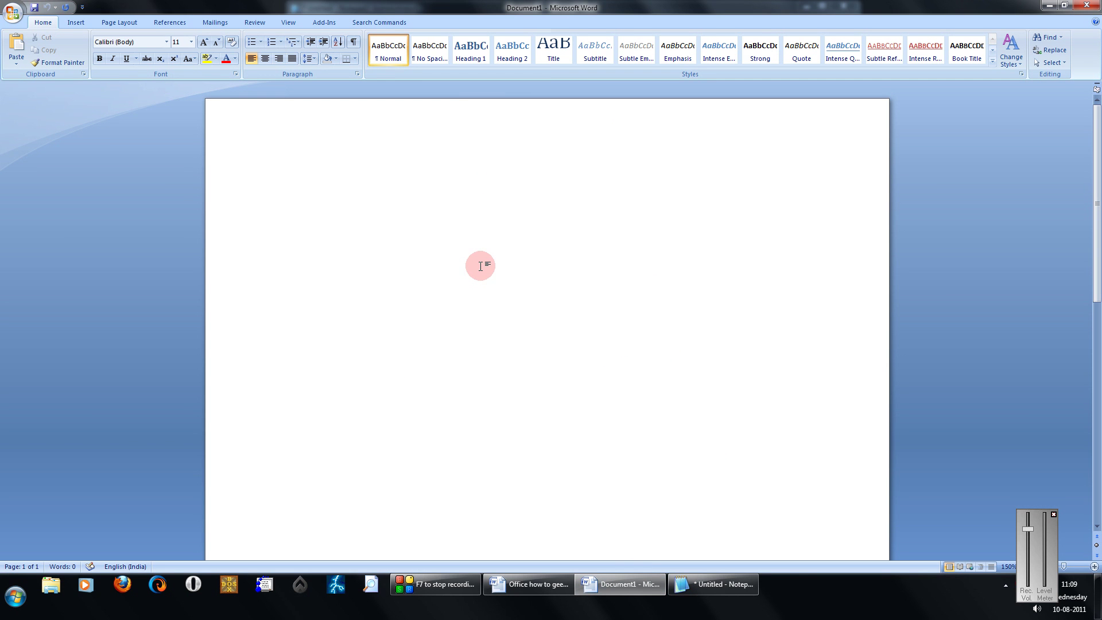
{"action": "left_click", "coordinate": [1054, 514]}
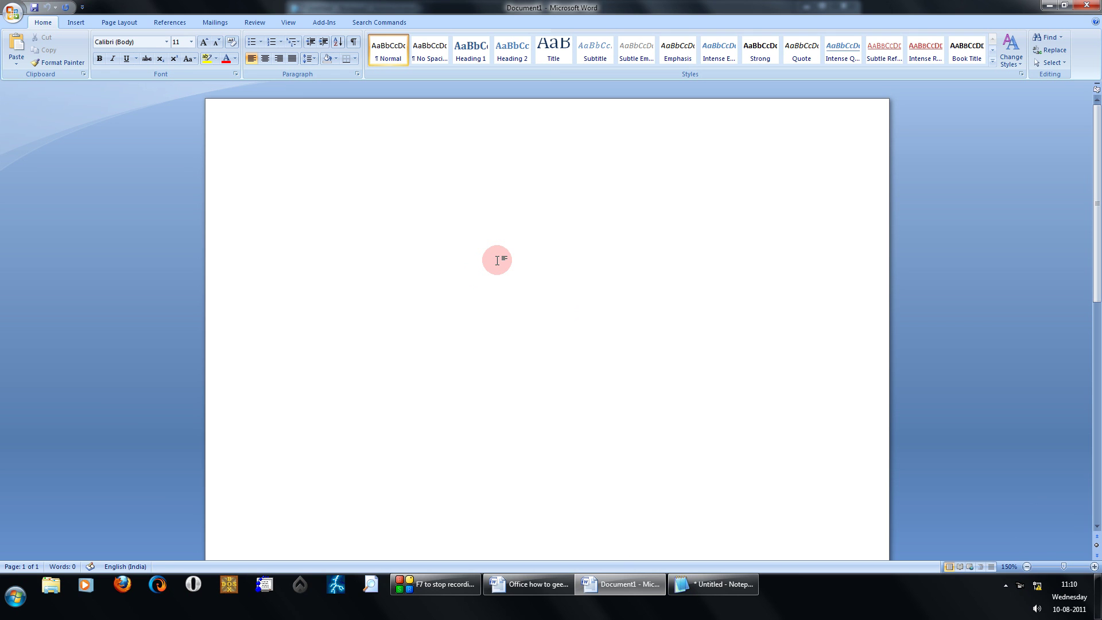
{"action": "type", "text": "10-0"}
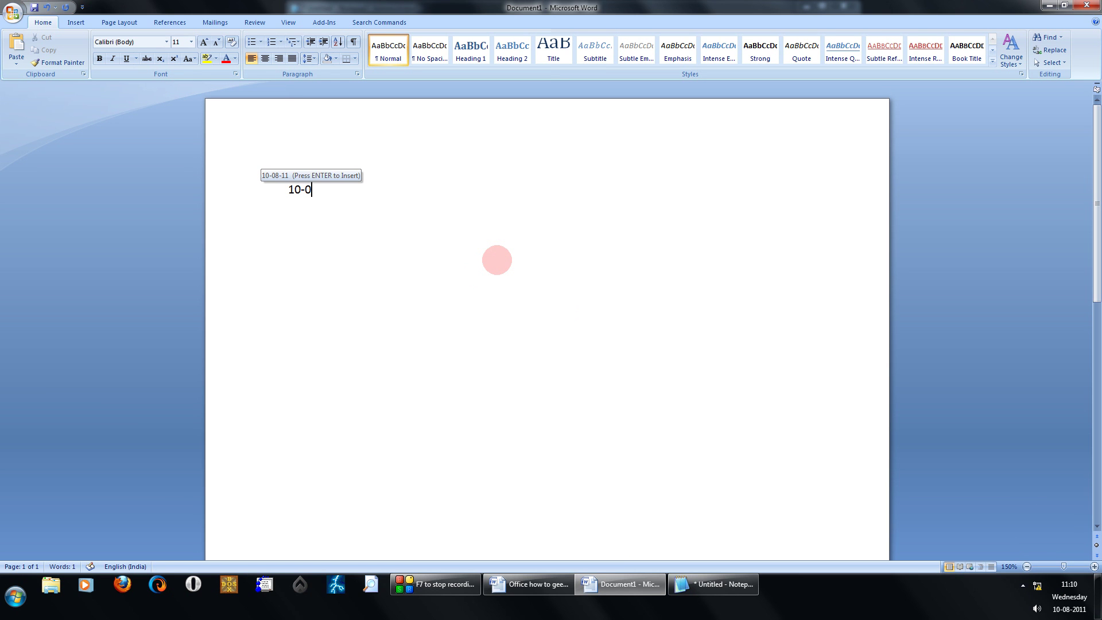
{"action": "type", "text": "8-2011"}
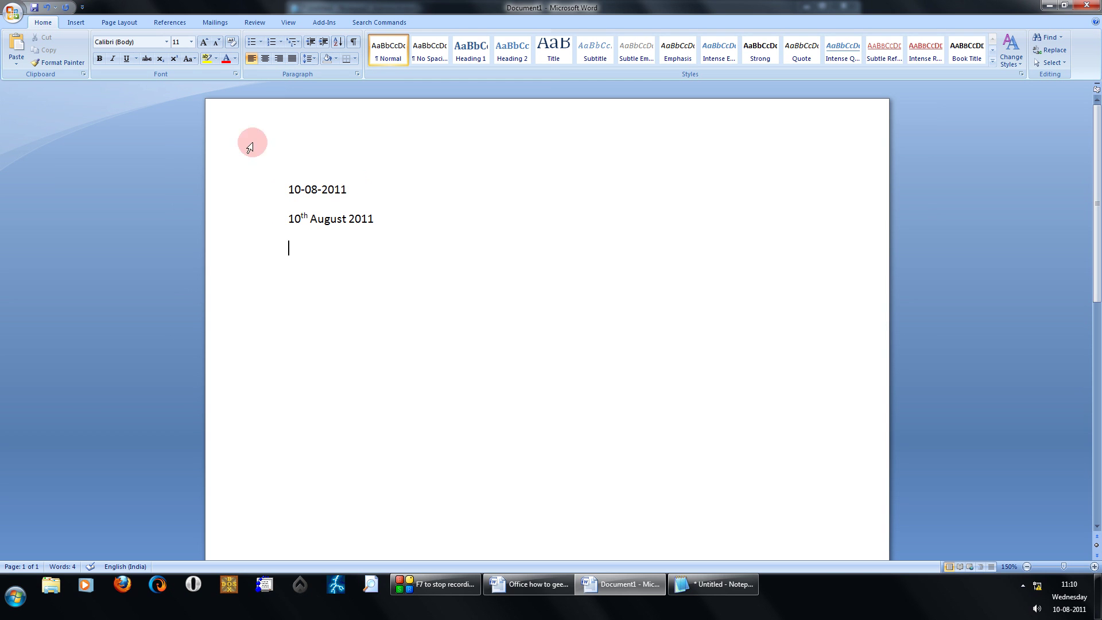
Step: Insert the date in the 'Wednesday, 10 August 2011' format and start a new line
{"action": "left_click", "coordinate": [77, 24]}
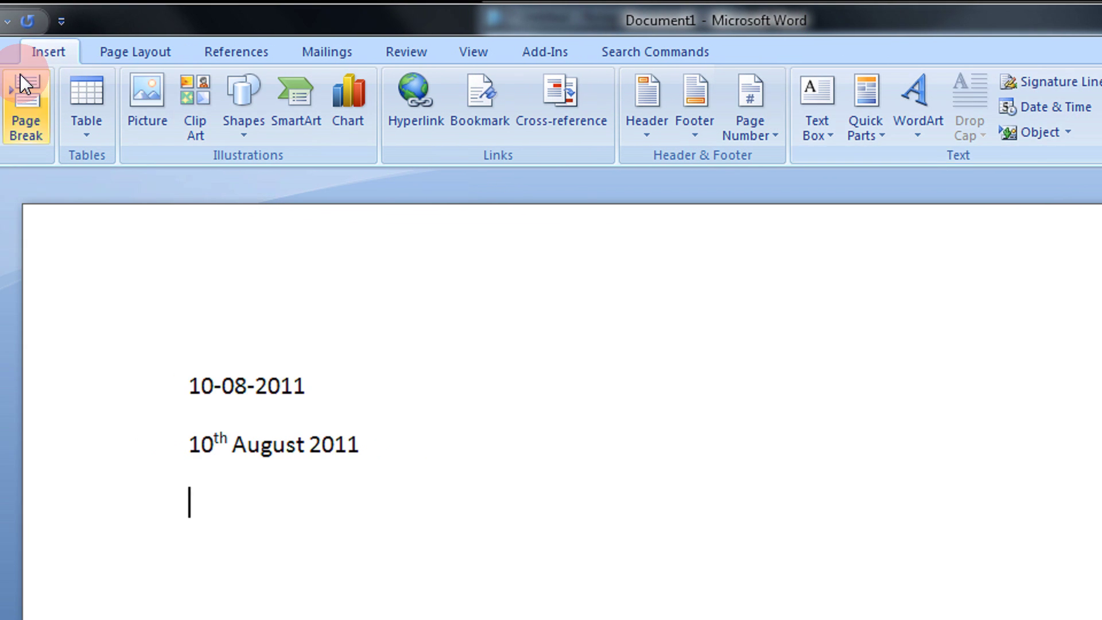
{"action": "left_click", "coordinate": [1017, 105]}
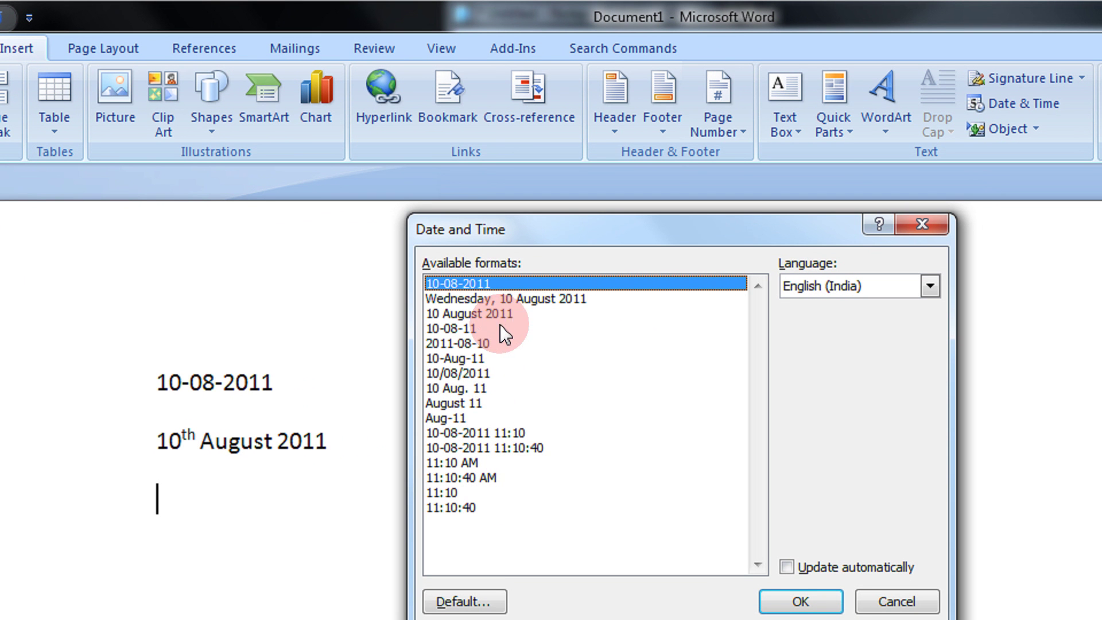
{"action": "left_click", "coordinate": [477, 300]}
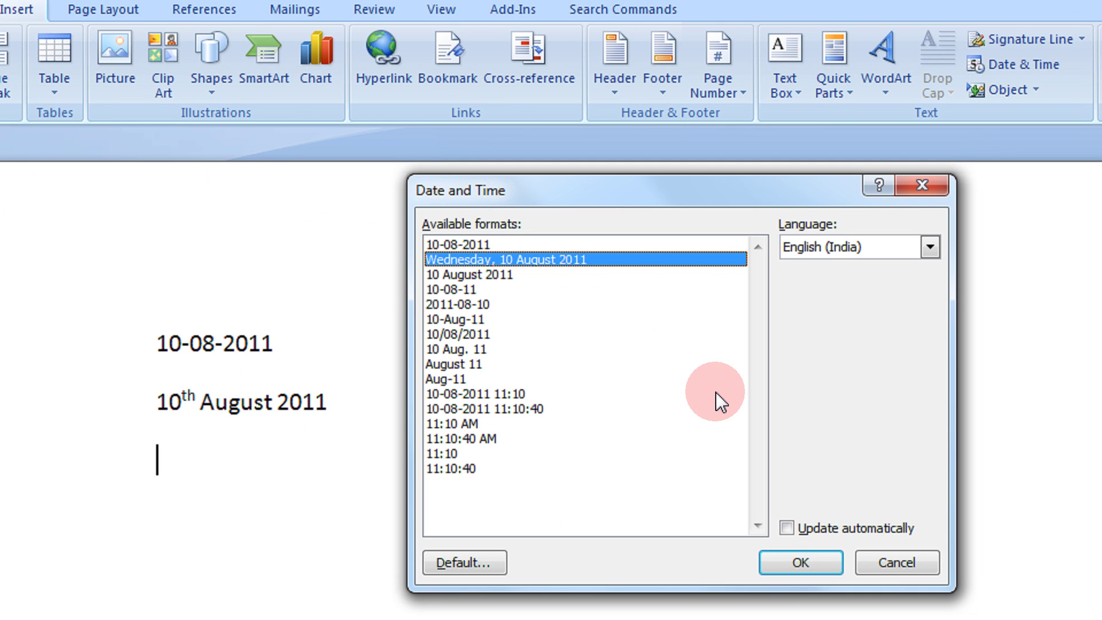
{"action": "double_click", "coordinate": [583, 259]}
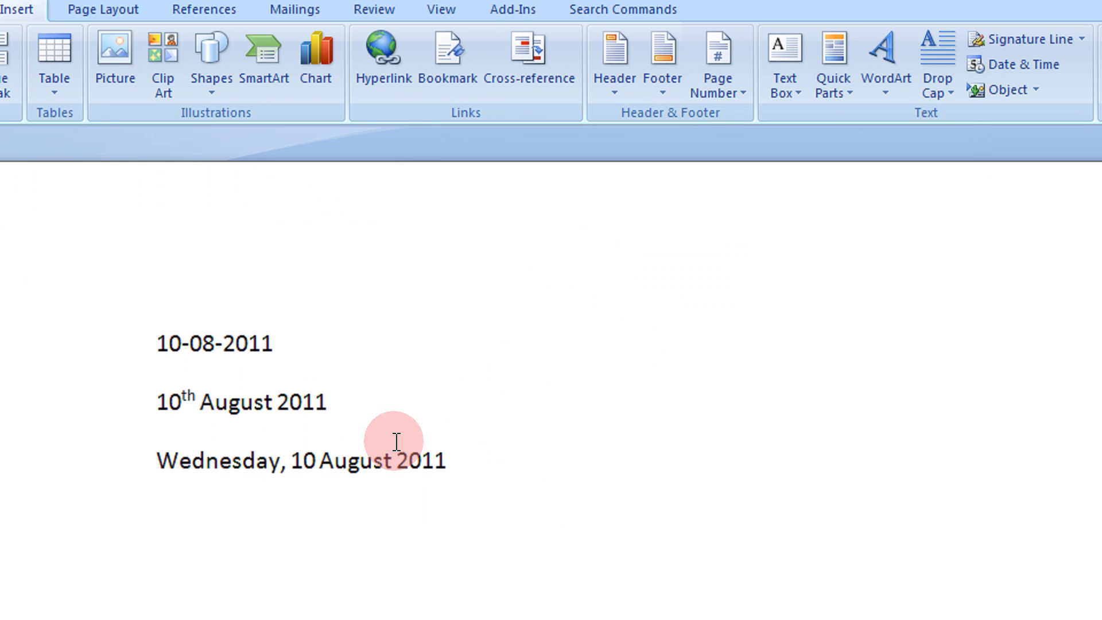
{"action": "key", "text": "Return"}
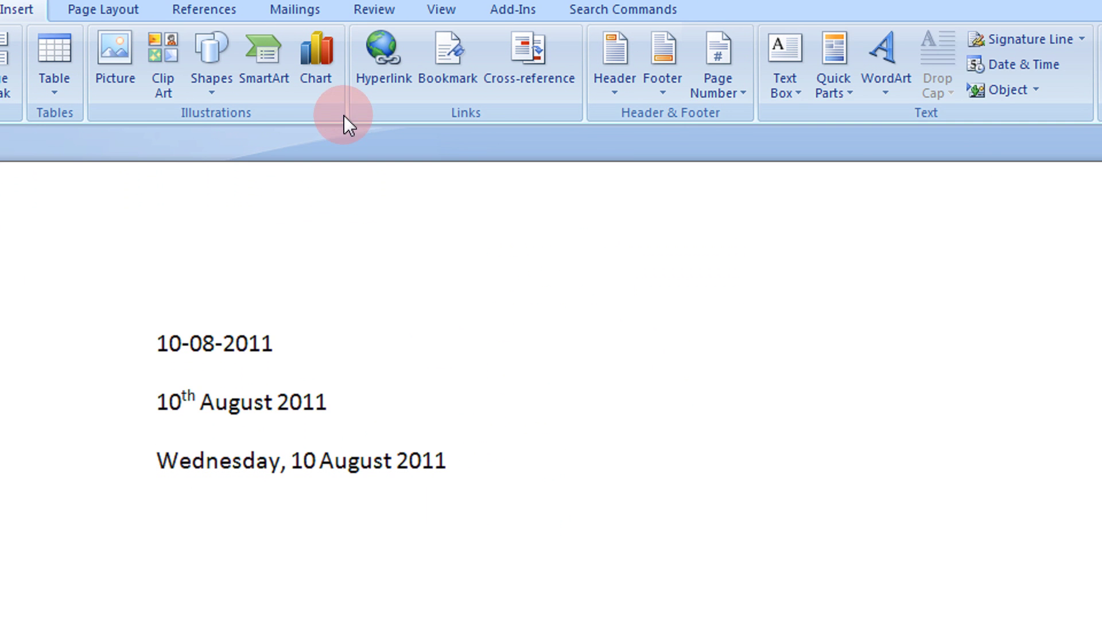
Step: Insert the date as '10 August 2011' with Update automatically turned on
{"action": "left_click", "coordinate": [983, 77]}
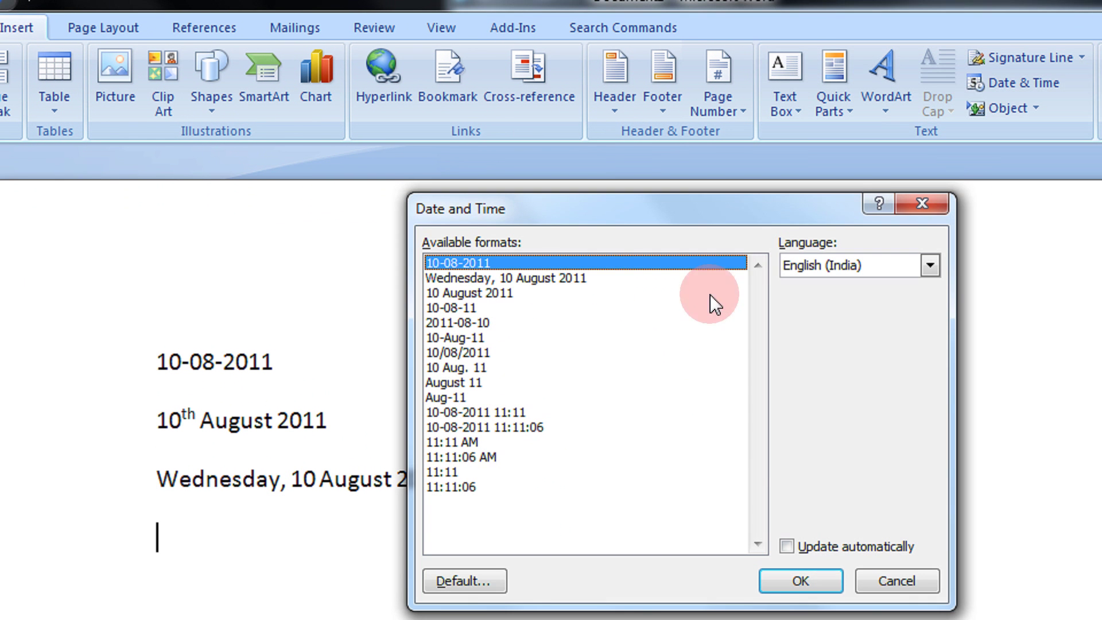
{"action": "left_click", "coordinate": [557, 292]}
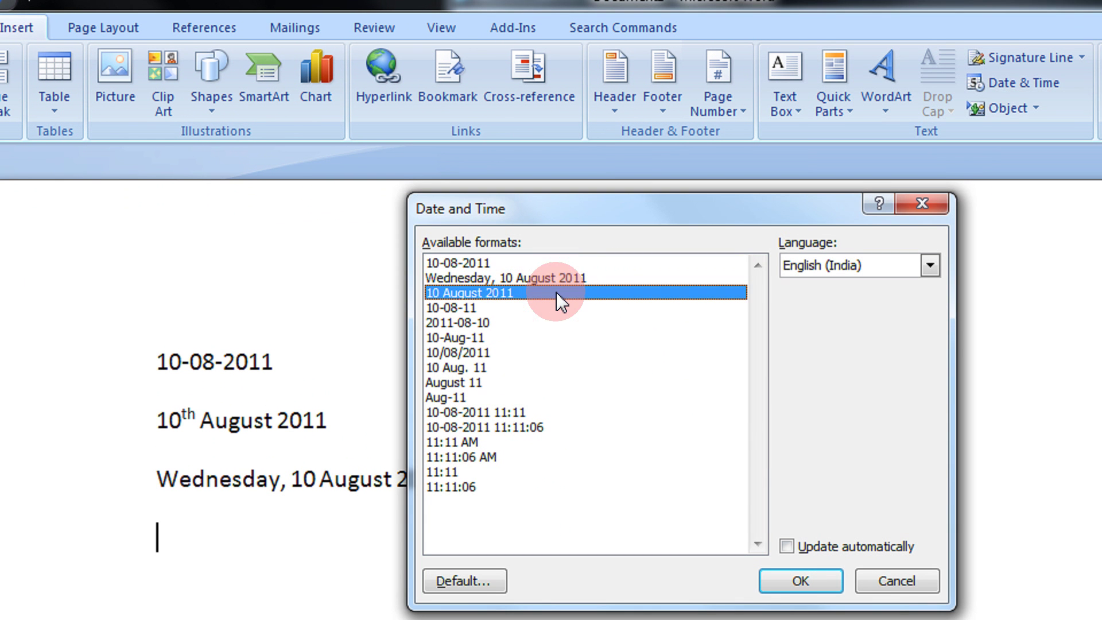
{"action": "left_click", "coordinate": [800, 543]}
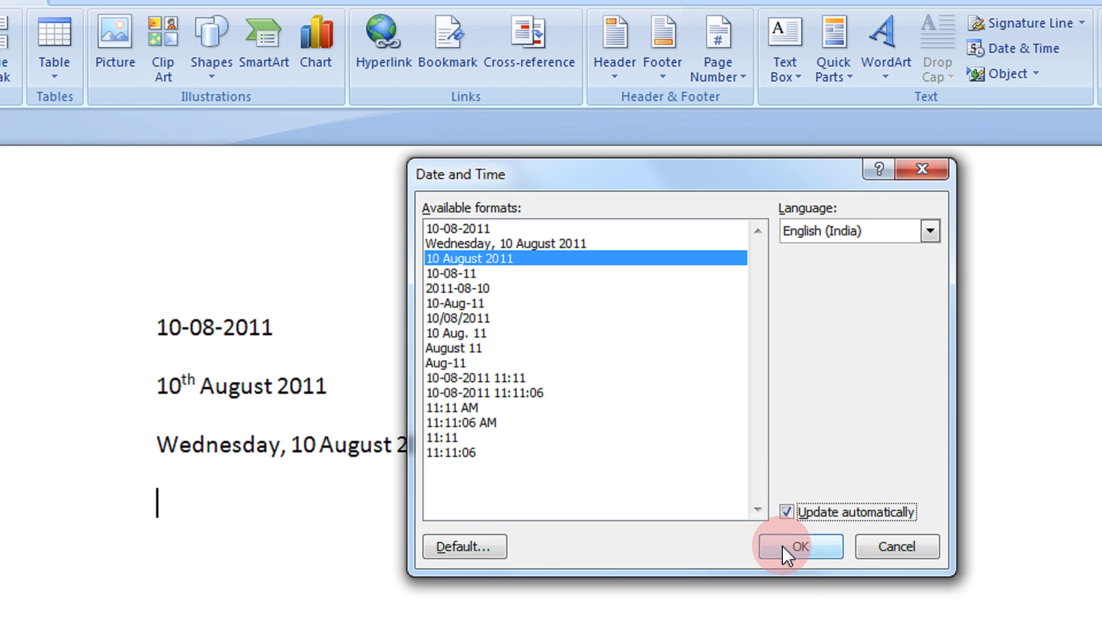
{"action": "left_click", "coordinate": [789, 554]}
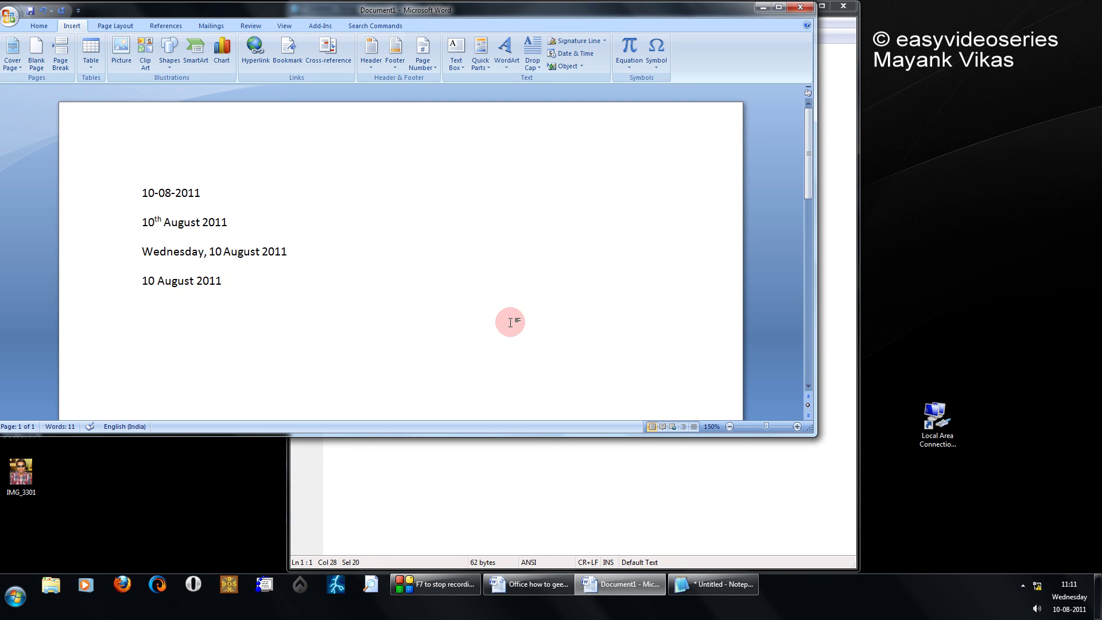
Step: Change the Windows system date to Friday, 12 August 2011 using the taskbar clock
{"action": "left_click", "coordinate": [1069, 589]}
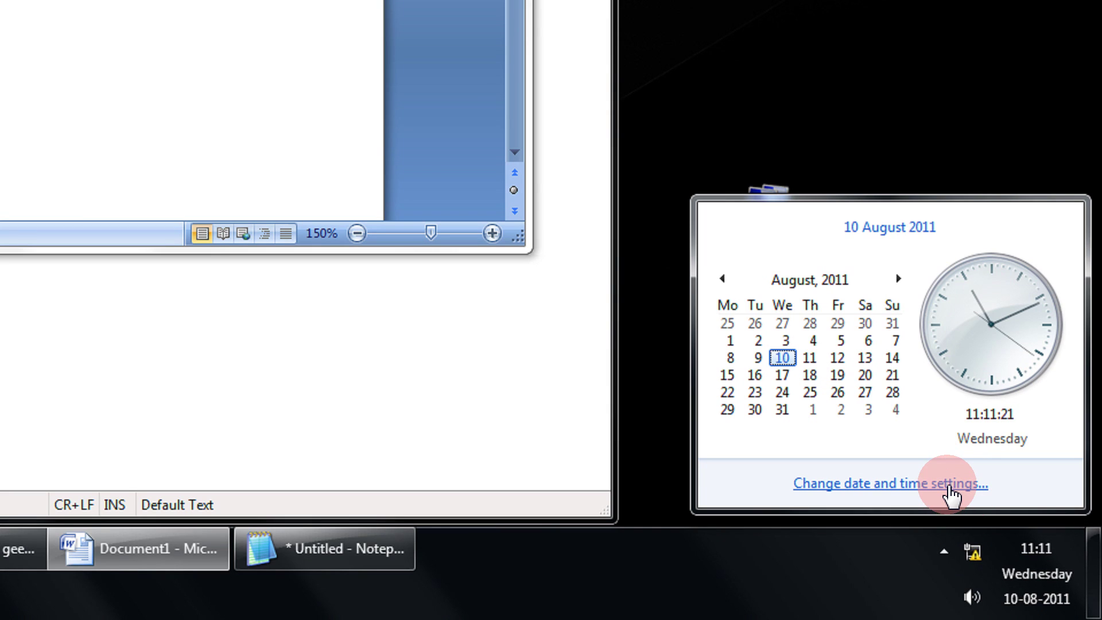
{"action": "left_click", "coordinate": [1027, 556]}
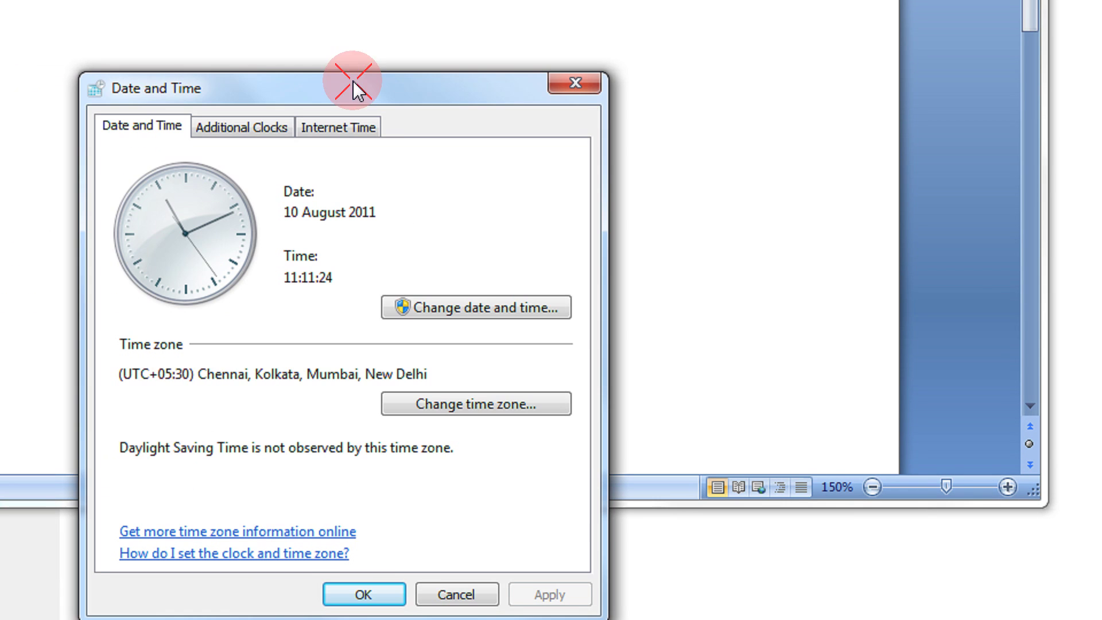
{"action": "left_click", "coordinate": [470, 320]}
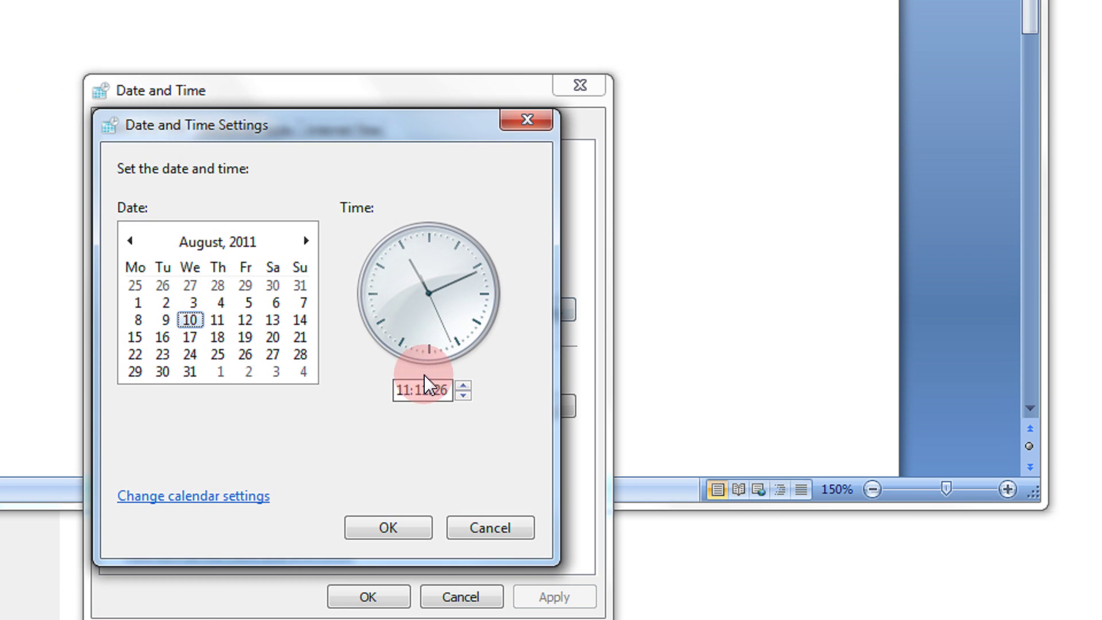
{"action": "left_click", "coordinate": [247, 320]}
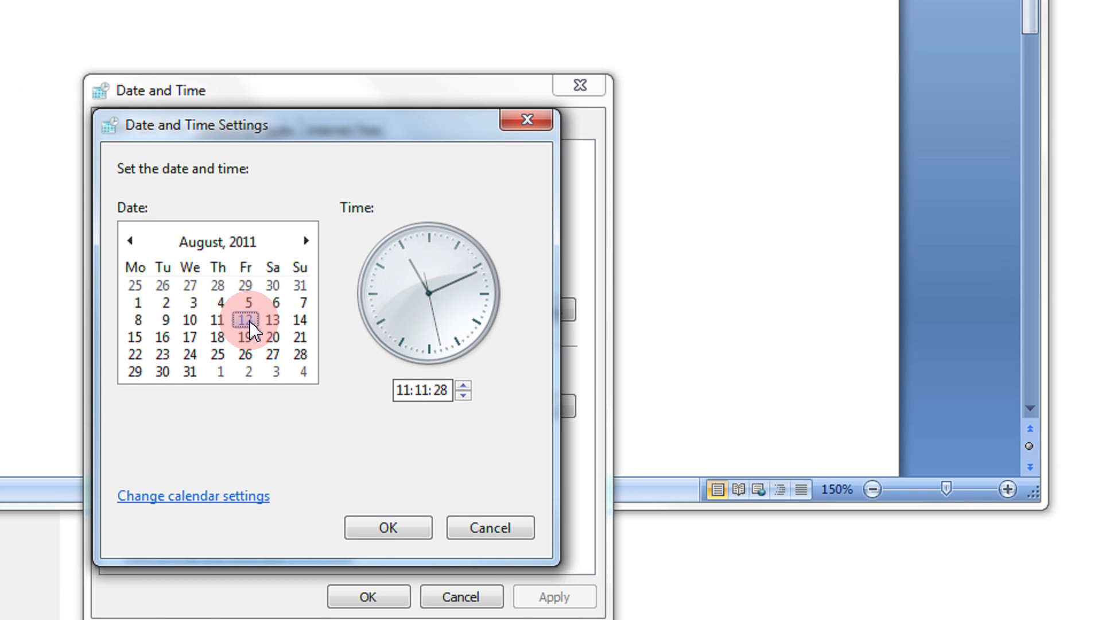
{"action": "left_click", "coordinate": [386, 523]}
{"action": "left_click", "coordinate": [377, 543]}
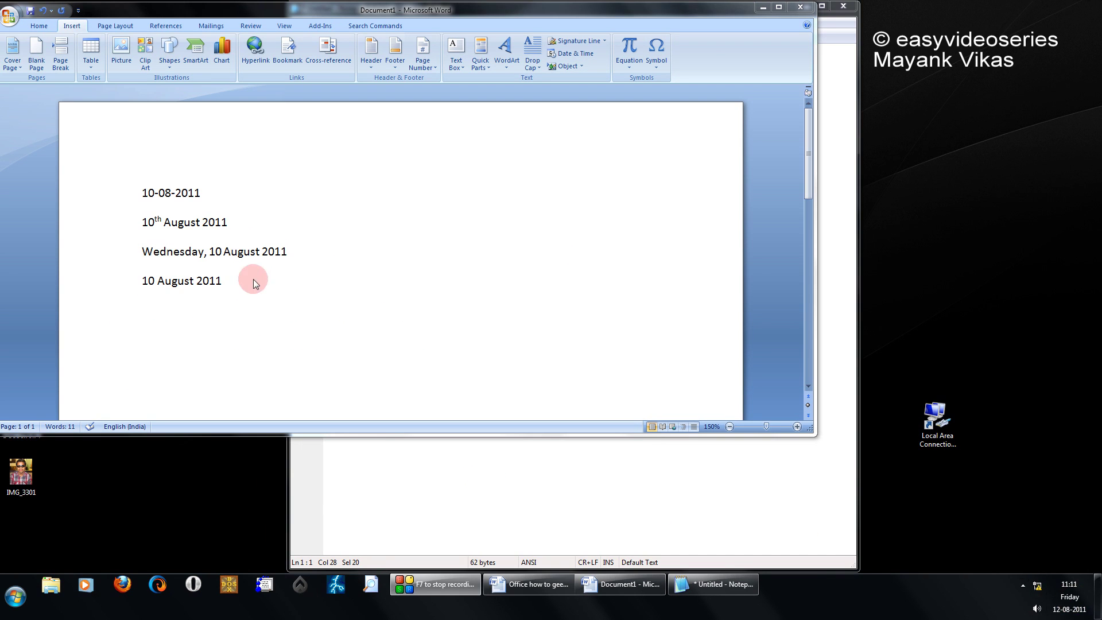
Step: Refresh the date field on the last line so it shows 12 August 2011
{"action": "left_click", "coordinate": [160, 282]}
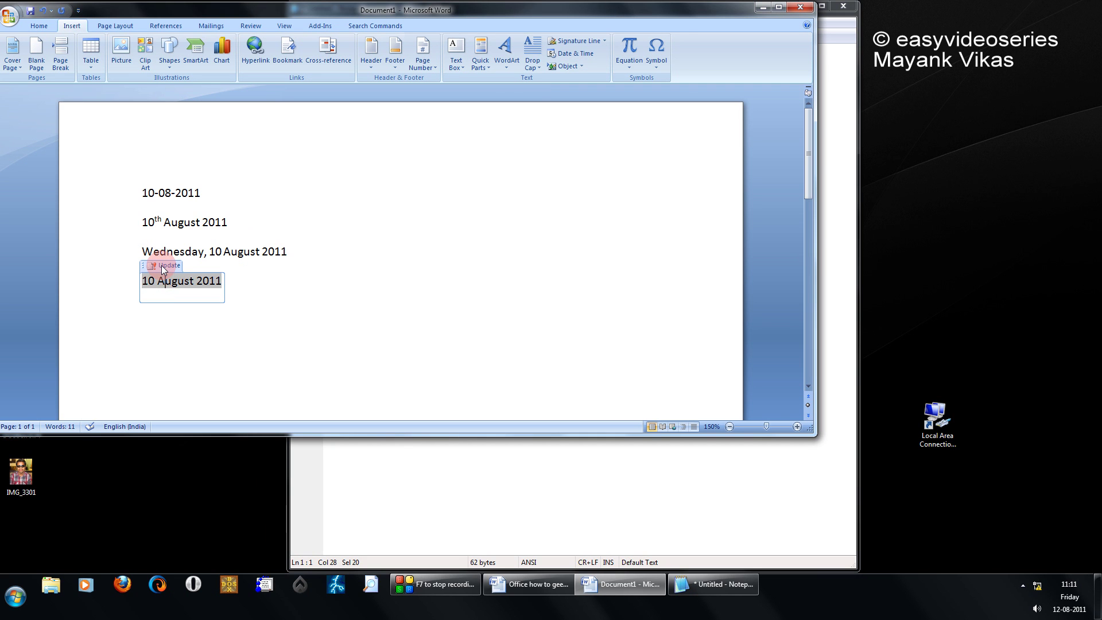
{"action": "left_click", "coordinate": [161, 265]}
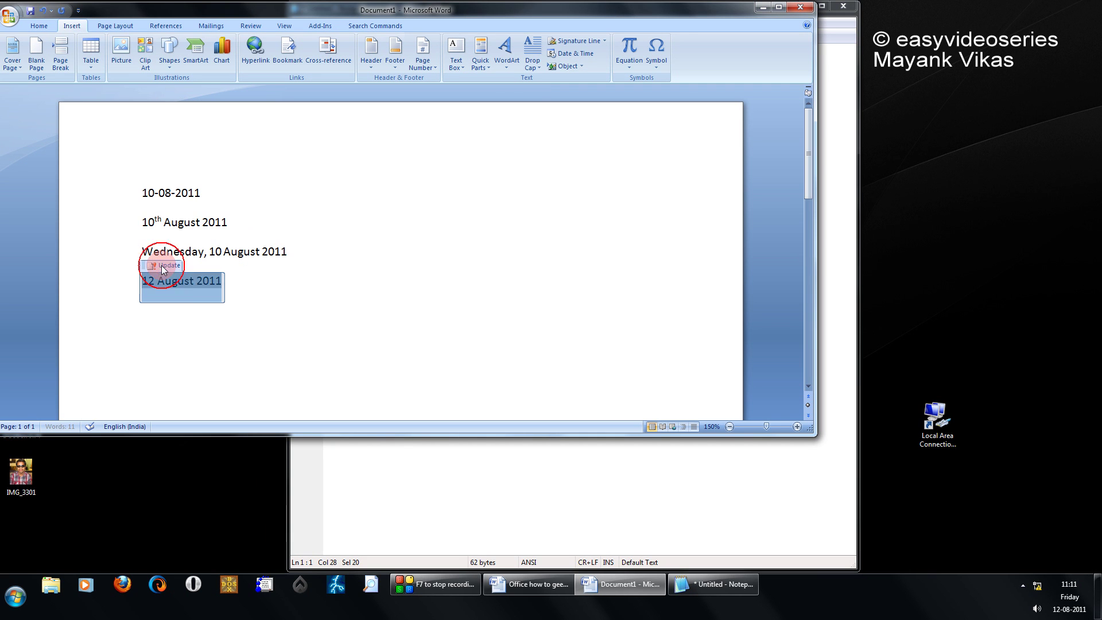